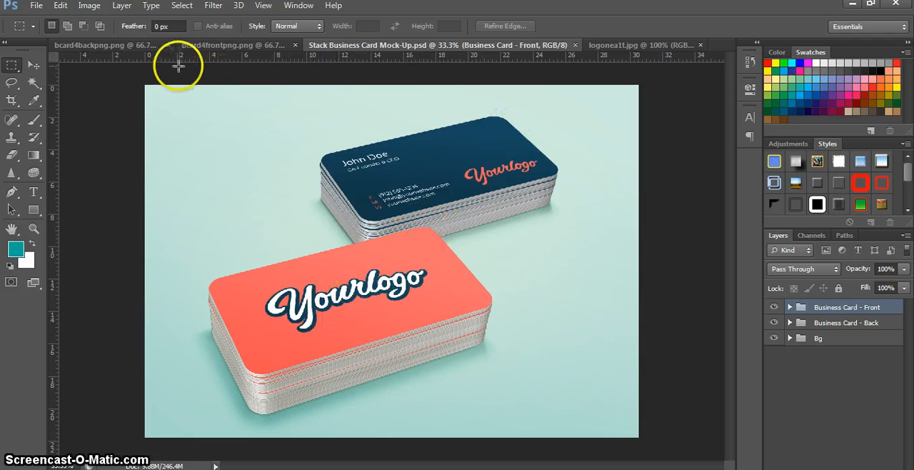
Step: Review the bcard4backpng.png and bcard4frontpng.png card designs, and return to the Stack Business Card Mock-Up document
{"action": "left_click", "coordinate": [108, 46]}
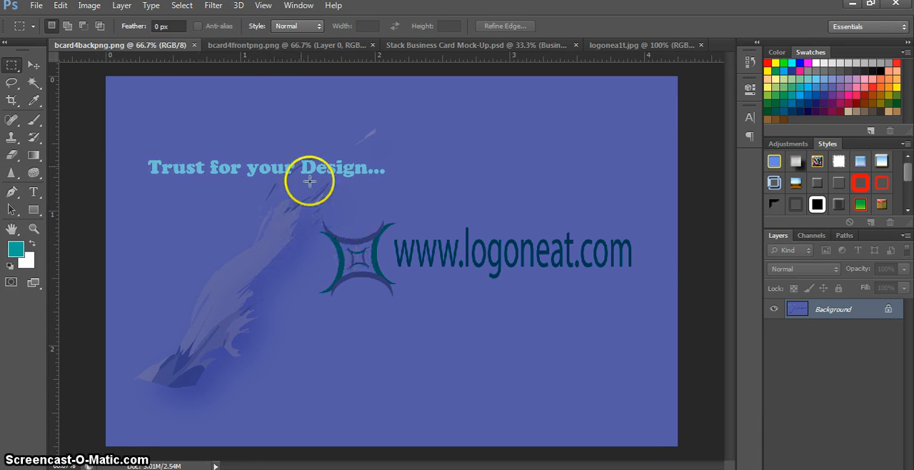
{"action": "left_click", "coordinate": [241, 46]}
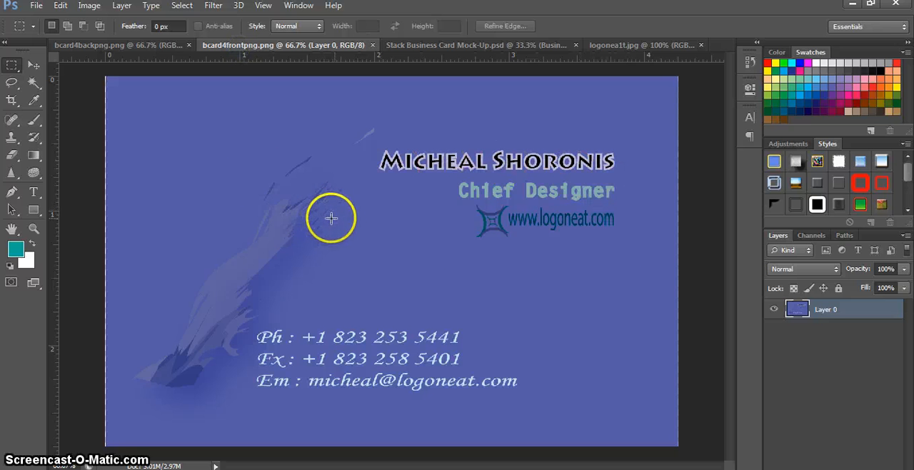
{"action": "left_click", "coordinate": [446, 46]}
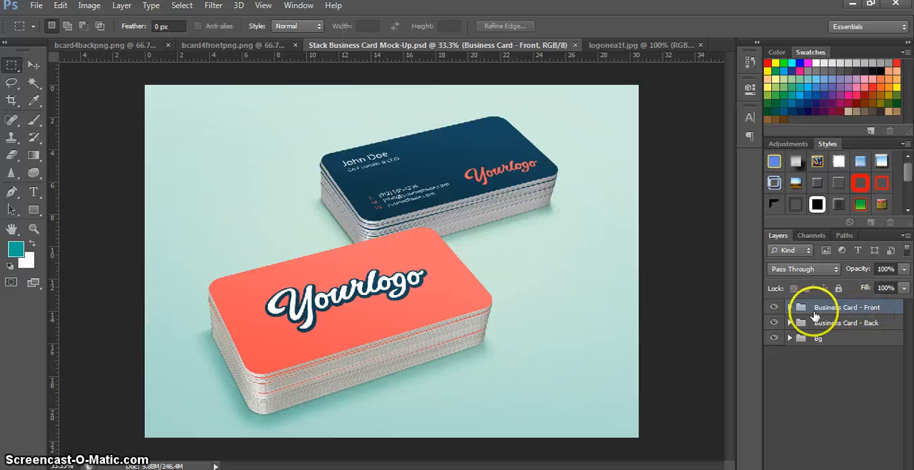
Step: Open the Your Design Here smart object of the Business Card - Front group and delete its Yourlogo group
{"action": "left_click", "coordinate": [789, 307]}
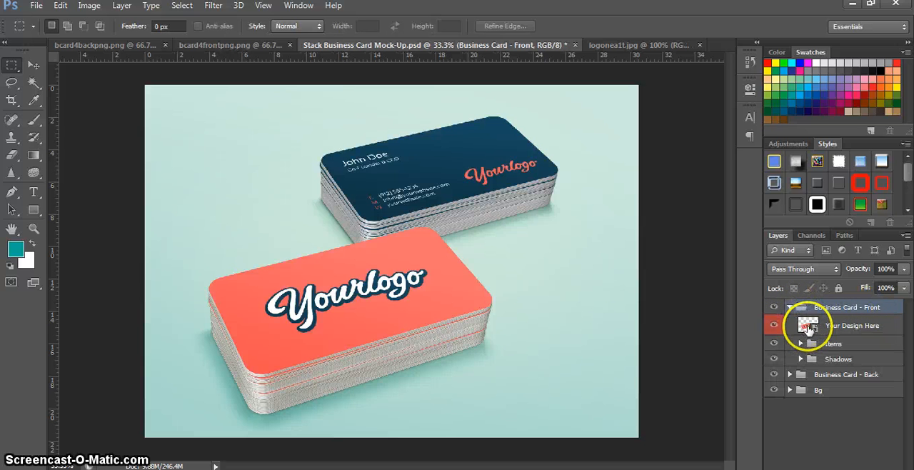
{"action": "double_click", "coordinate": [807, 326]}
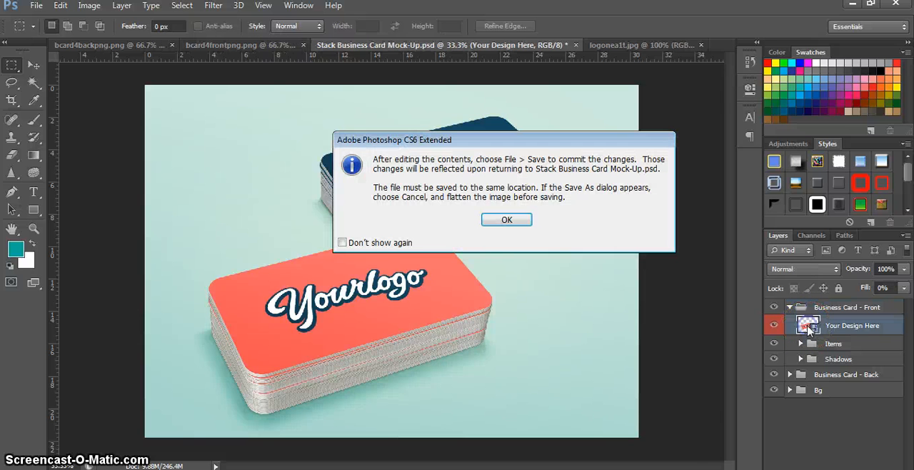
{"action": "left_click", "coordinate": [507, 220]}
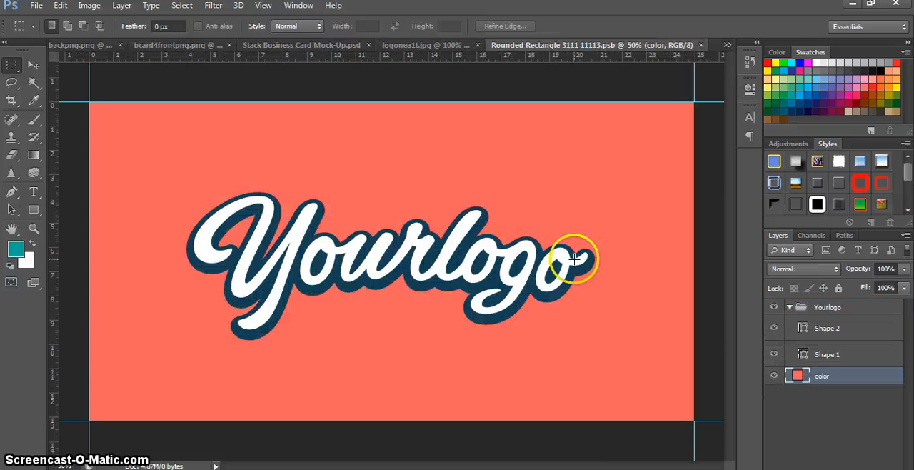
{"action": "left_click", "coordinate": [35, 65]}
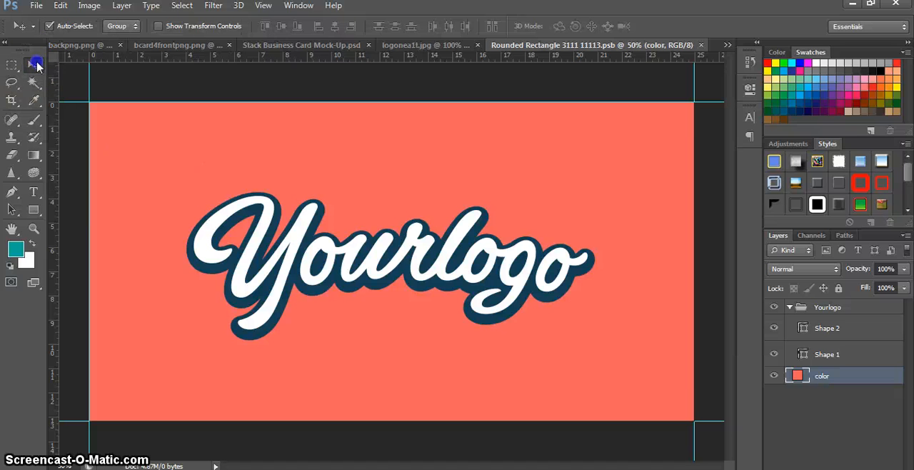
{"action": "left_click", "coordinate": [455, 248]}
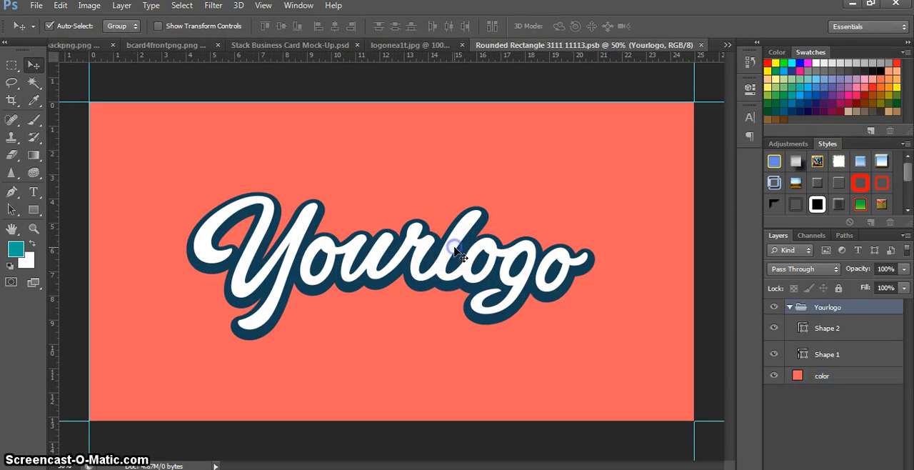
{"action": "key", "text": "Delete"}
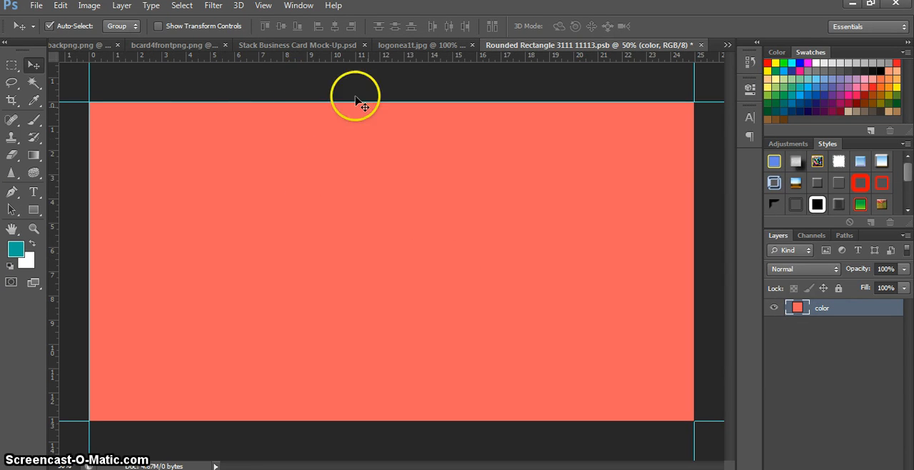
Step: Copy the bcard4frontpng.png artwork onto the coral smart object canvas and close the source image
{"action": "left_click", "coordinate": [167, 45]}
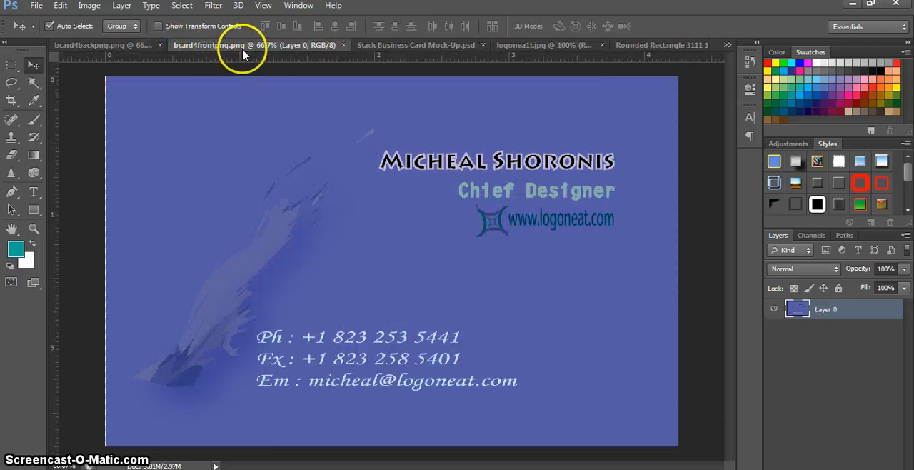
{"action": "left_click_drag", "start_coordinate": [245, 45], "coordinate": [552, 150]}
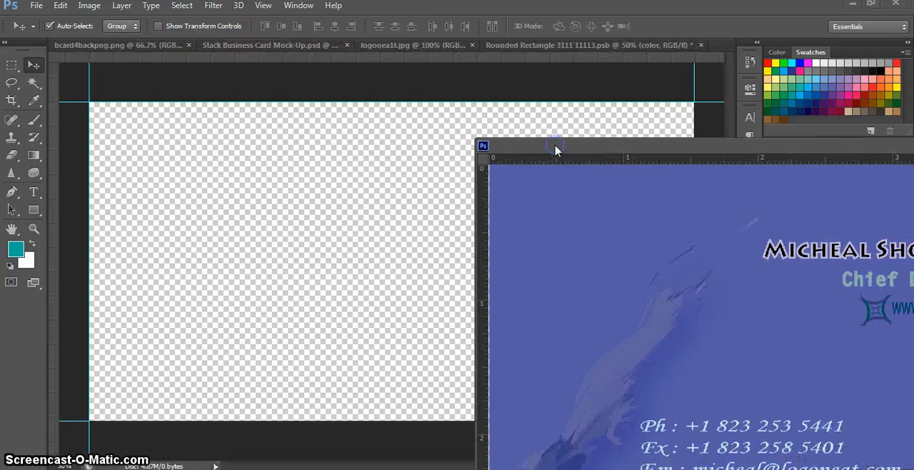
{"action": "left_click_drag", "start_coordinate": [570, 237], "coordinate": [183, 173]}
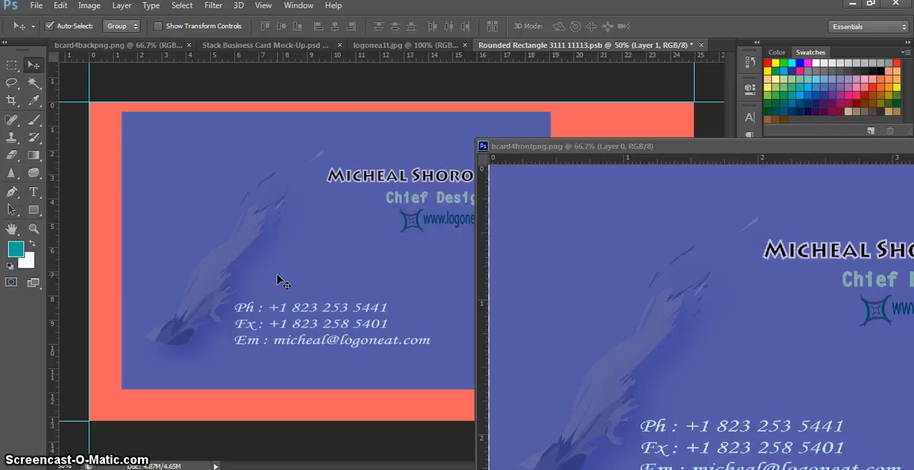
{"action": "left_click", "coordinate": [483, 146]}
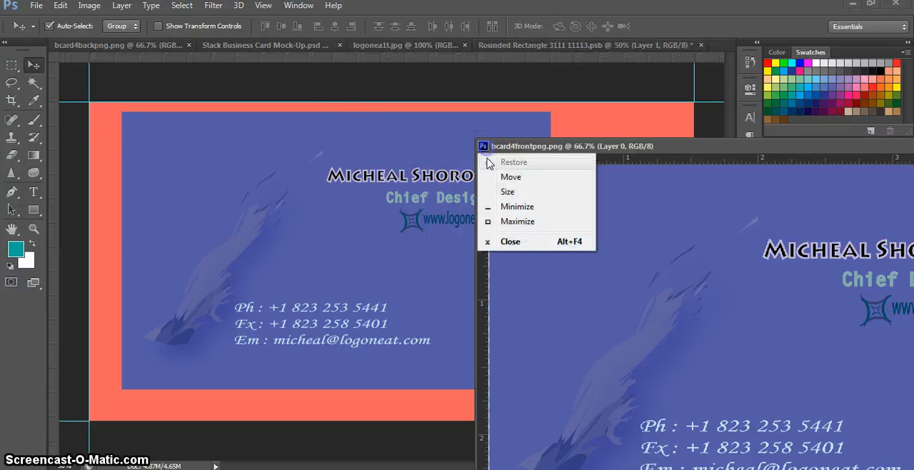
{"action": "left_click", "coordinate": [510, 243]}
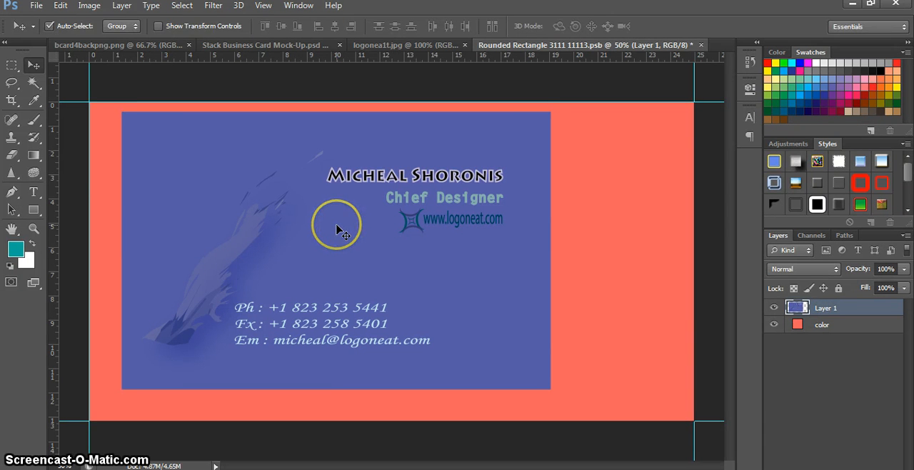
Step: Stretch the front artwork to about 141% width and 115% height to fill the canvas, and save and close the smart object
{"action": "key", "text": "ctrl+t"}
{"action": "left_click_drag", "start_coordinate": [330, 250], "coordinate": [330, 225]}
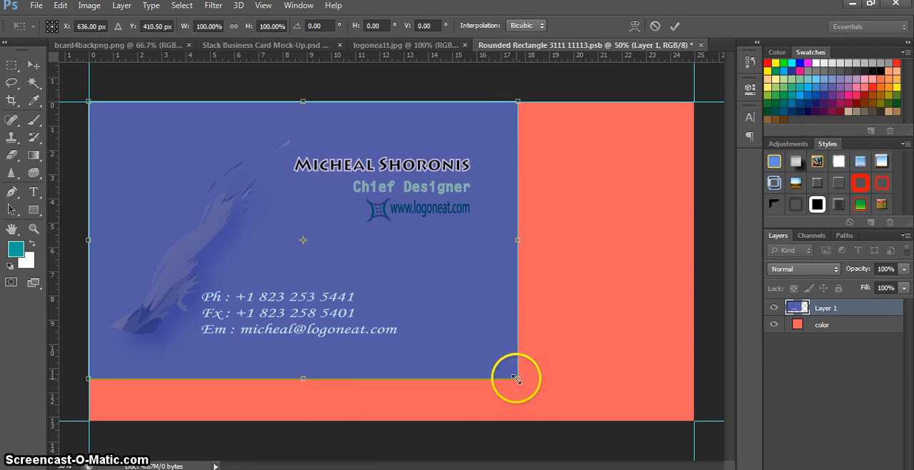
{"action": "left_click_drag", "start_coordinate": [516, 378], "coordinate": [693, 420]}
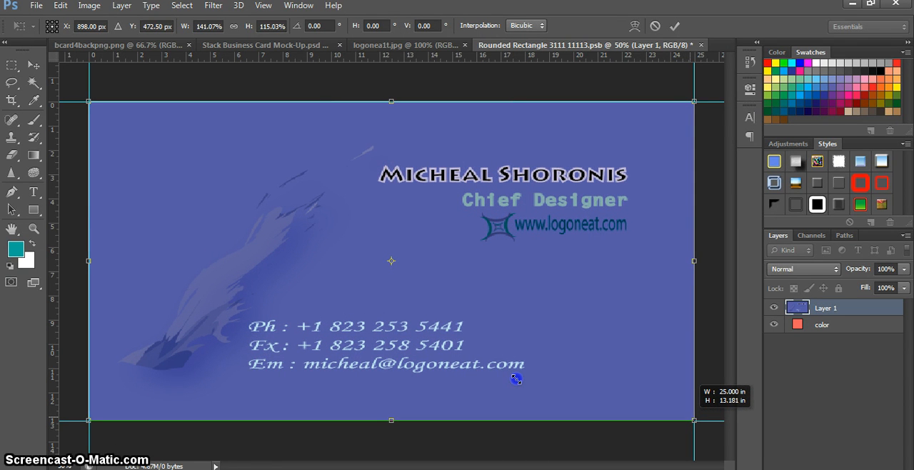
{"action": "left_click_drag", "start_coordinate": [689, 417], "coordinate": [692, 417]}
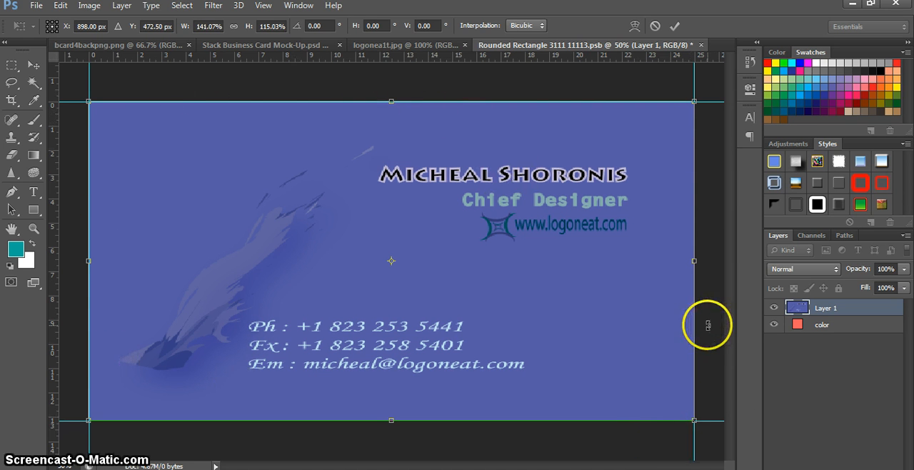
{"action": "key", "text": "Return"}
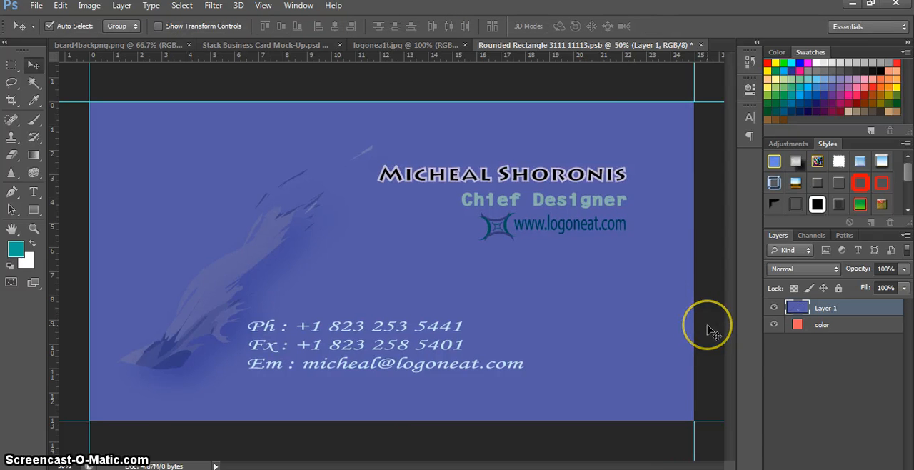
{"action": "left_click", "coordinate": [701, 45]}
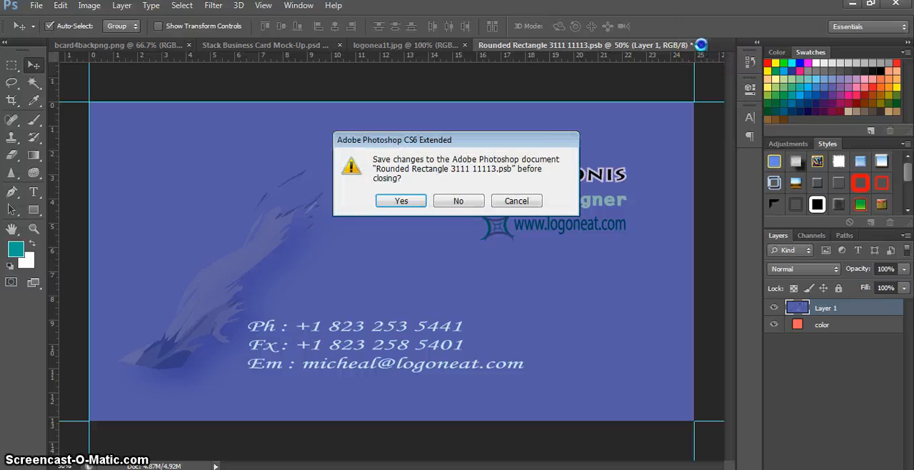
{"action": "left_click", "coordinate": [402, 202]}
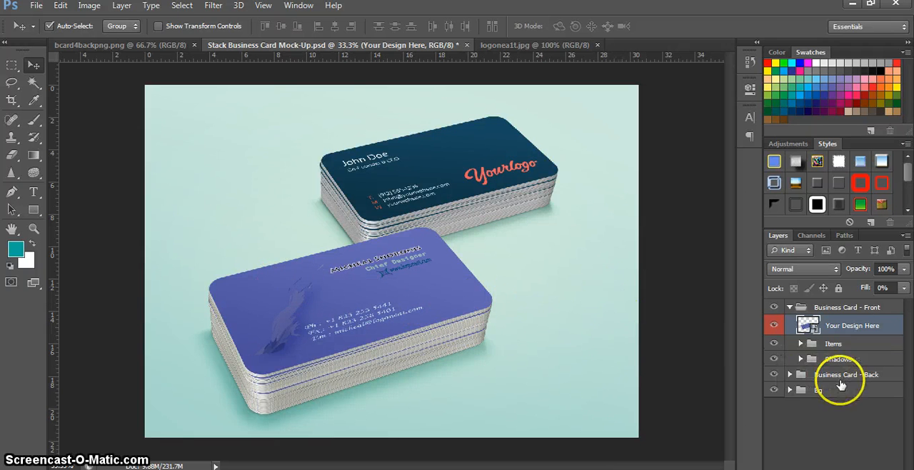
Step: Open the Your Design Here smart object of the Business Card - Back group for editing
{"action": "left_click", "coordinate": [789, 374]}
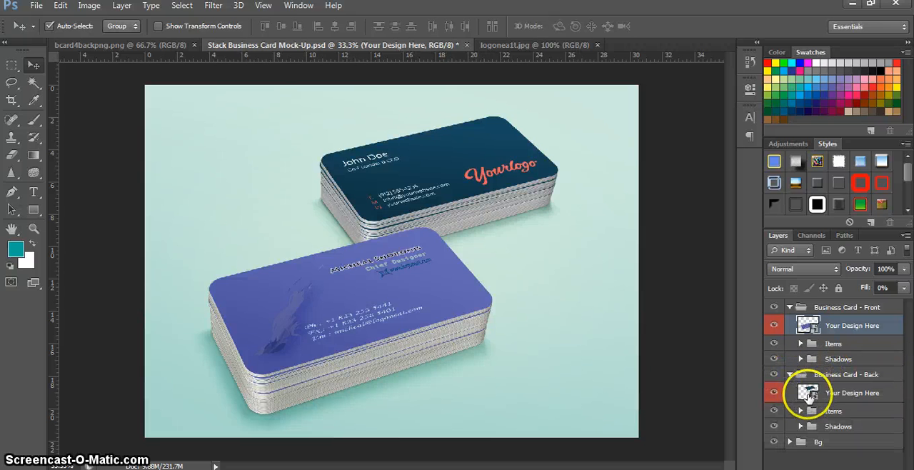
{"action": "double_click", "coordinate": [807, 394]}
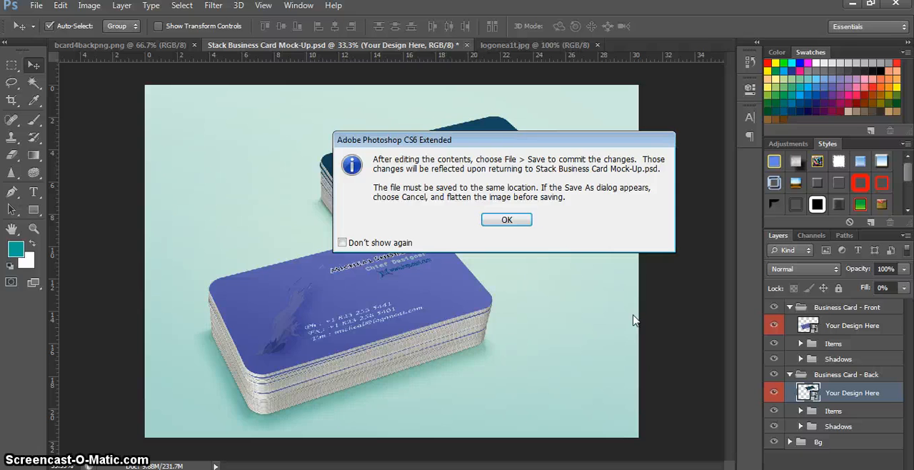
{"action": "left_click", "coordinate": [511, 222]}
{"action": "left_click", "coordinate": [467, 203]}
{"action": "left_click", "coordinate": [466, 203]}
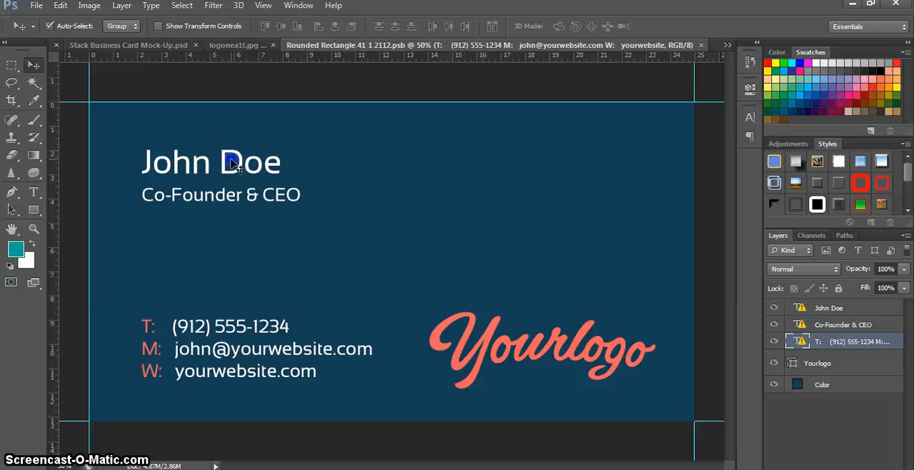
Step: Delete the placeholder name and job title text layers from the back card design
{"action": "left_click", "coordinate": [232, 163]}
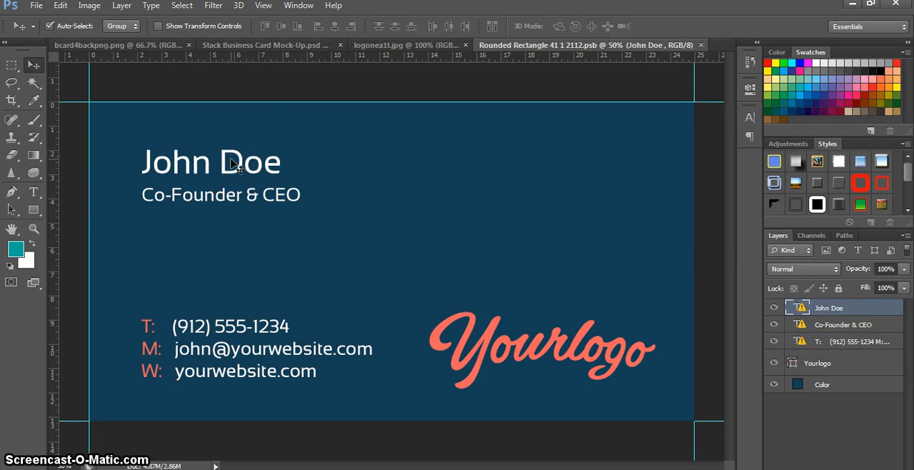
{"action": "key", "text": "Delete"}
{"action": "left_click", "coordinate": [224, 194]}
{"action": "key", "text": "Delete"}
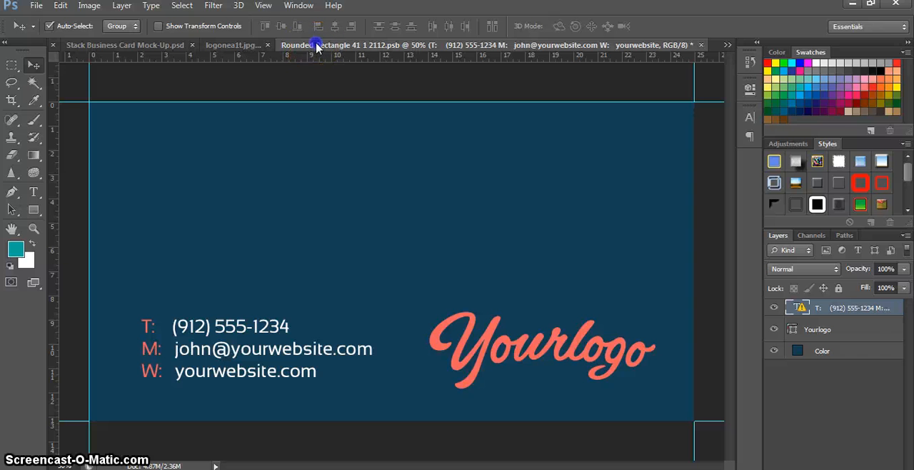
Step: Float the back smart object and bcard4backpng.png in separate windows and arrange them so both canvases are accessible
{"action": "left_click_drag", "start_coordinate": [319, 48], "coordinate": [323, 66]}
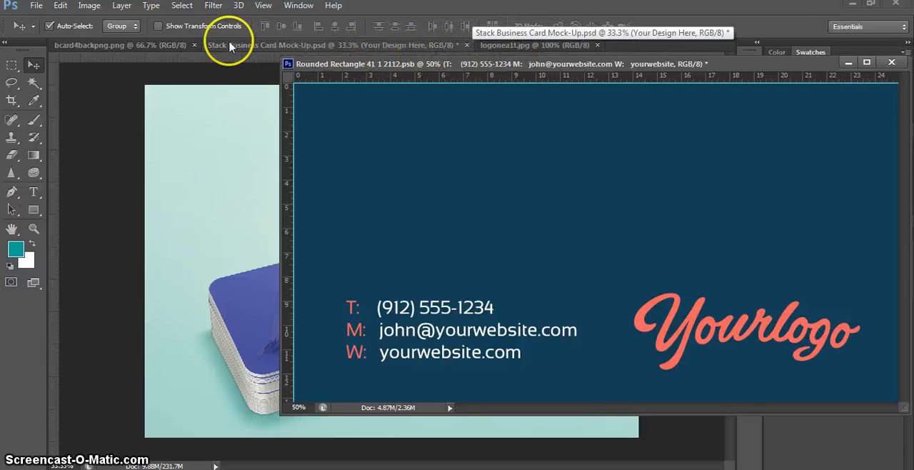
{"action": "left_click", "coordinate": [152, 45]}
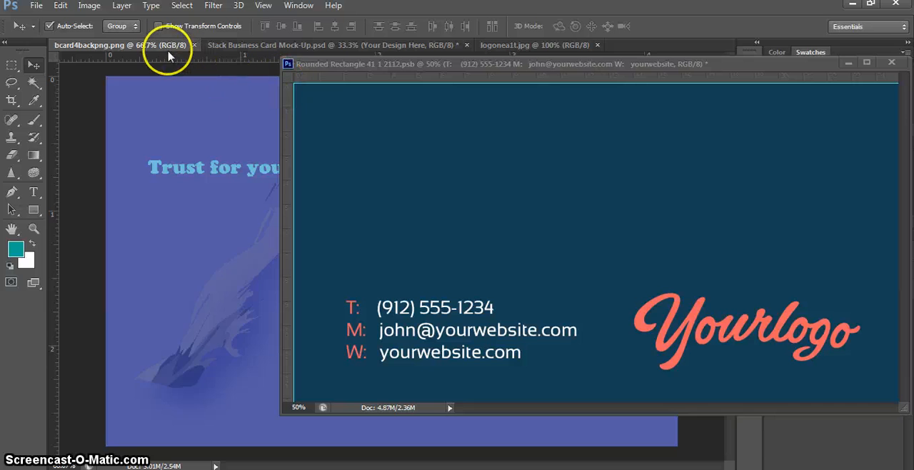
{"action": "left_click_drag", "start_coordinate": [164, 48], "coordinate": [502, 114]}
{"action": "left_click_drag", "start_coordinate": [347, 65], "coordinate": [136, 55]}
{"action": "left_click", "coordinate": [738, 116]}
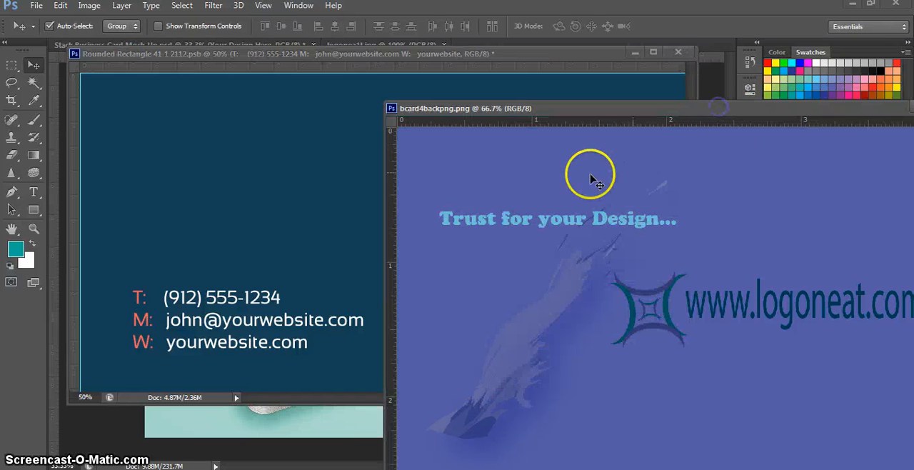
Step: Copy the bcard4backpng.png artwork onto the back smart object canvas and close the source image
{"action": "left_click_drag", "start_coordinate": [438, 180], "coordinate": [186, 156]}
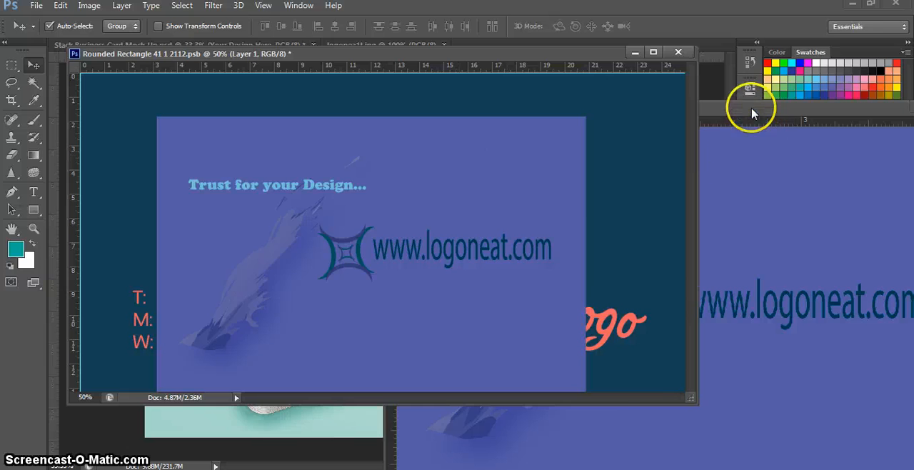
{"action": "left_click", "coordinate": [750, 109]}
{"action": "left_click", "coordinate": [391, 108]}
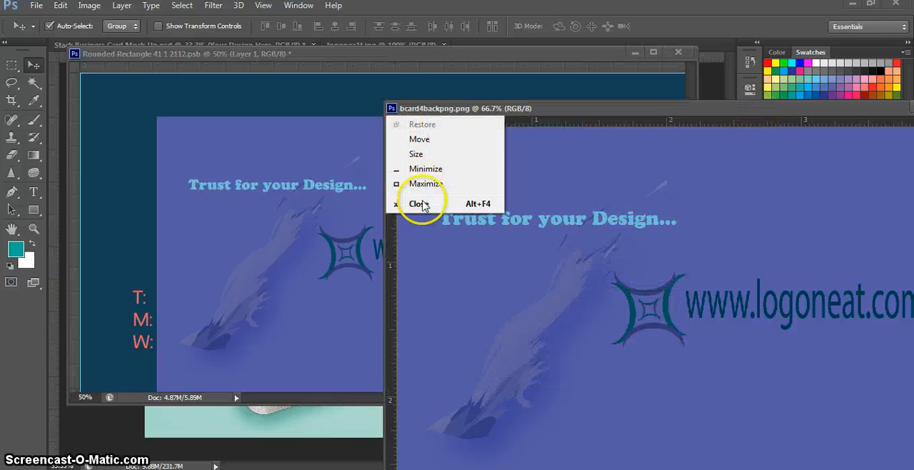
{"action": "left_click", "coordinate": [421, 205]}
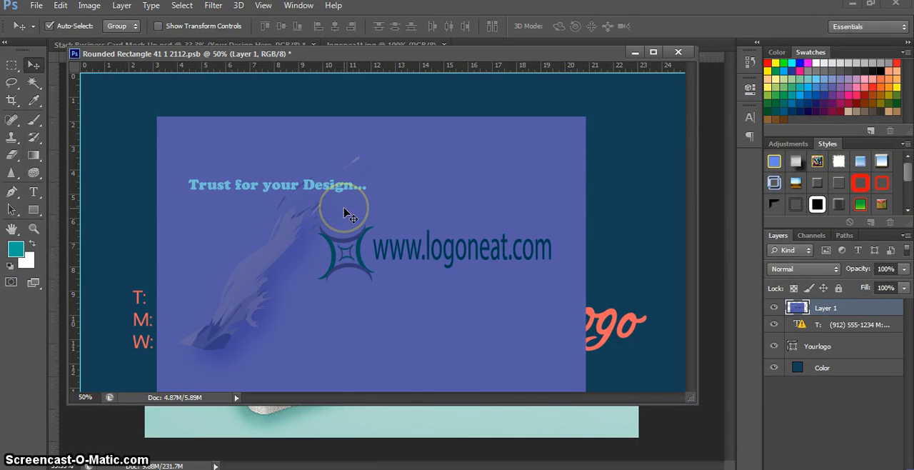
Step: Align the back artwork with the canvas corner and stretch it to about 141% width and 115% height to fill the canvas
{"action": "key", "text": "ctrl+t"}
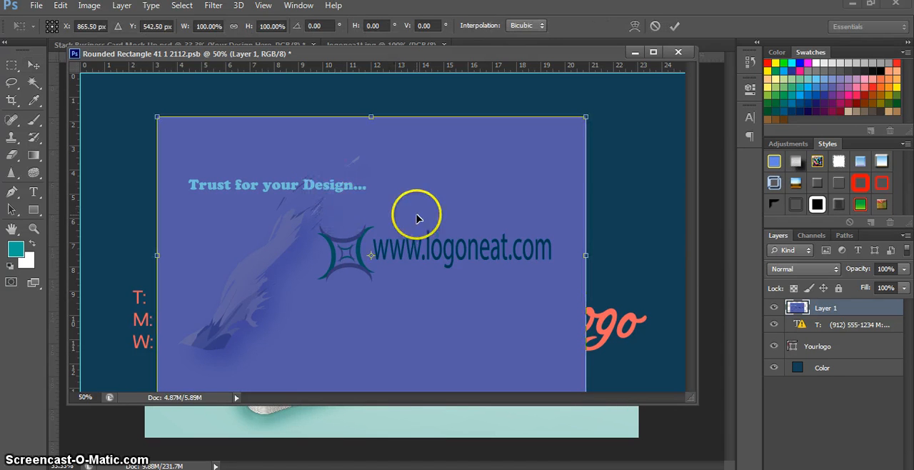
{"action": "mouse_move", "coordinate": [419, 219]}
{"action": "left_mouse_down"}
{"action": "mouse_move", "coordinate": [348, 183]}
{"action": "mouse_move", "coordinate": [412, 209]}
{"action": "left_mouse_up"}
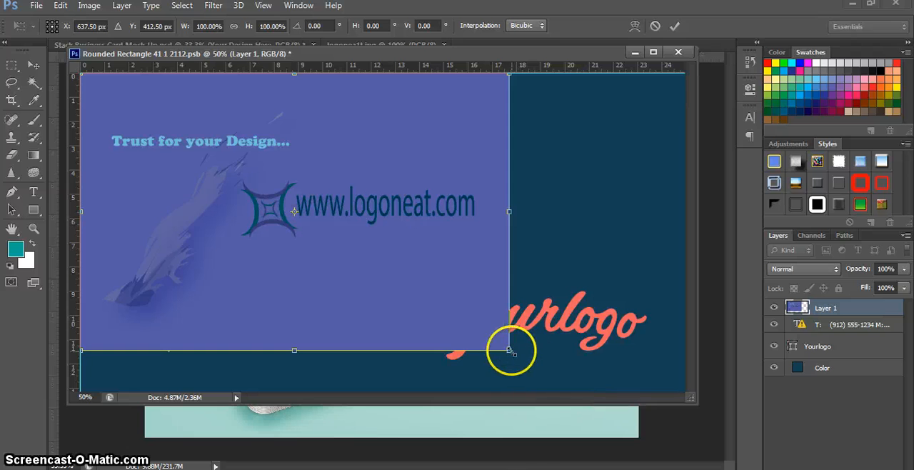
{"action": "left_click_drag", "start_coordinate": [508, 349], "coordinate": [689, 394]}
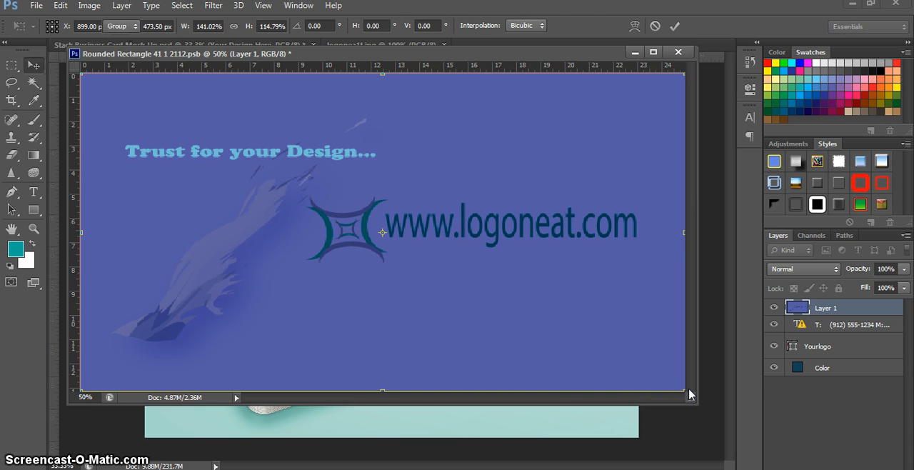
{"action": "key", "text": "Return"}
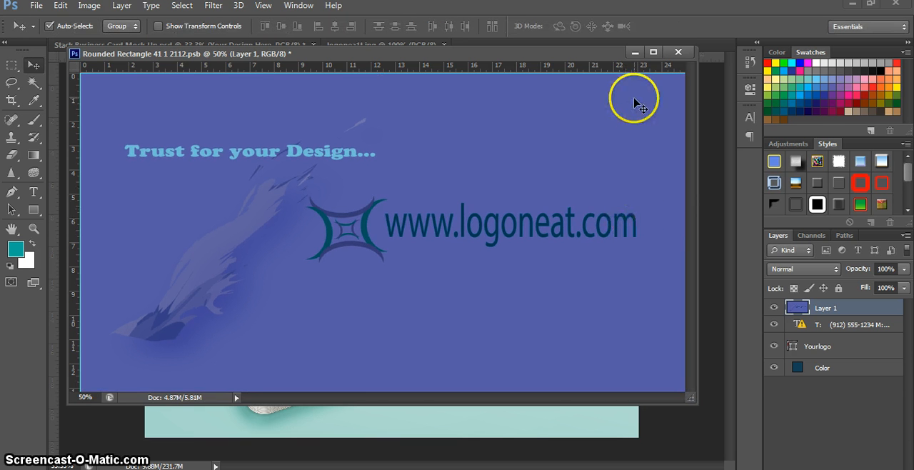
Step: Dock the back smart object window with the other documents, and save and close it to update the mock-up
{"action": "left_click_drag", "start_coordinate": [562, 55], "coordinate": [582, 53]}
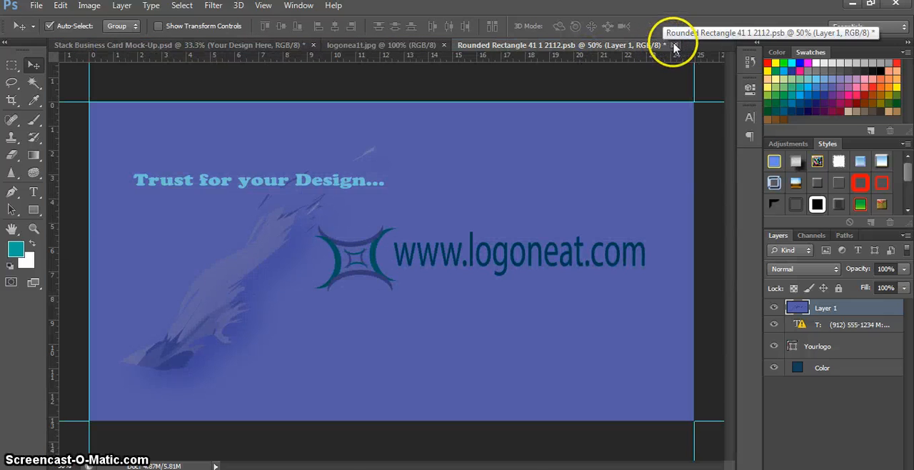
{"action": "left_click", "coordinate": [674, 46]}
{"action": "left_click", "coordinate": [401, 195]}
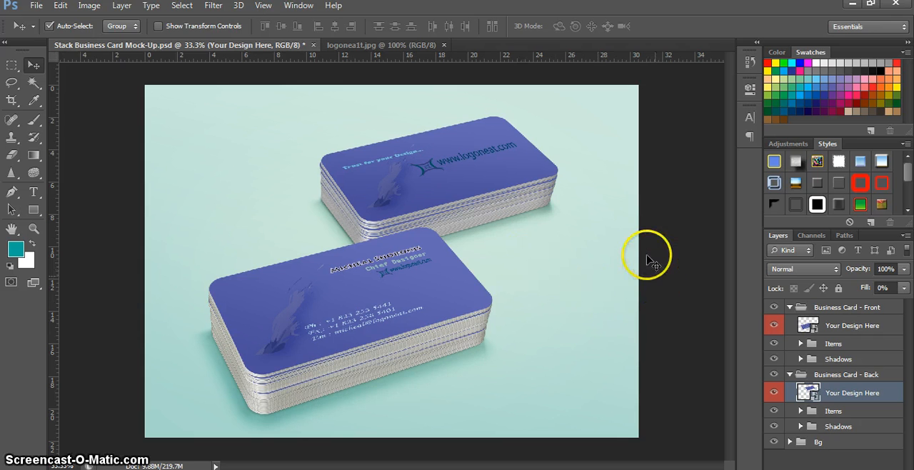
Step: View the logonea1t.jpg logo image
{"action": "left_click", "coordinate": [384, 49]}
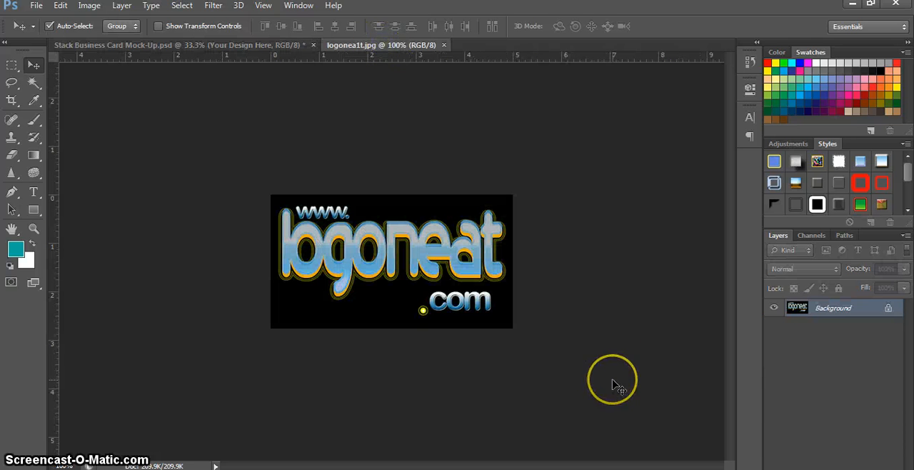